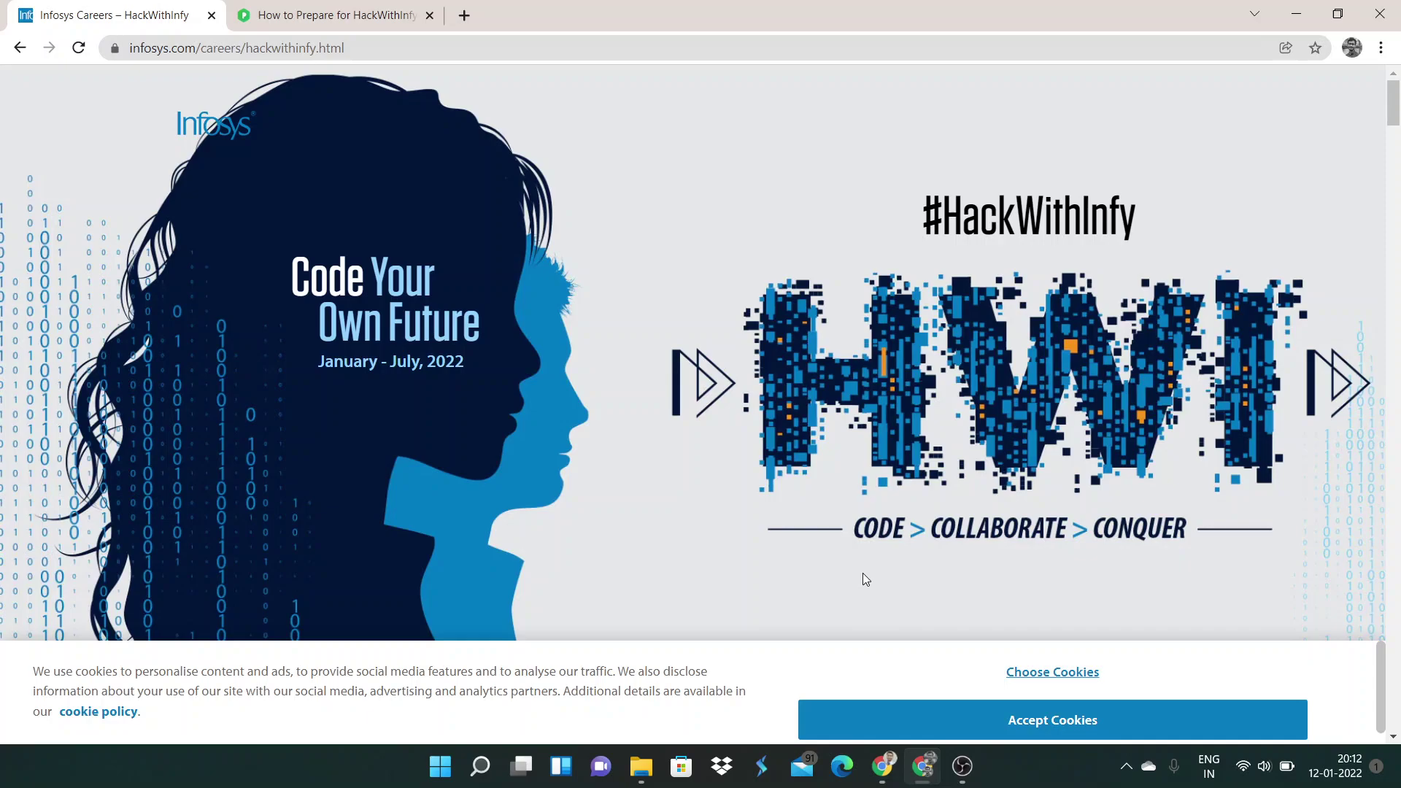
{"action": "scroll", "coordinate": [860, 531], "scroll_direction": "down", "scroll_amount": 2}
{"action": "scroll", "coordinate": [858, 532], "scroll_direction": "down", "scroll_amount": 2}
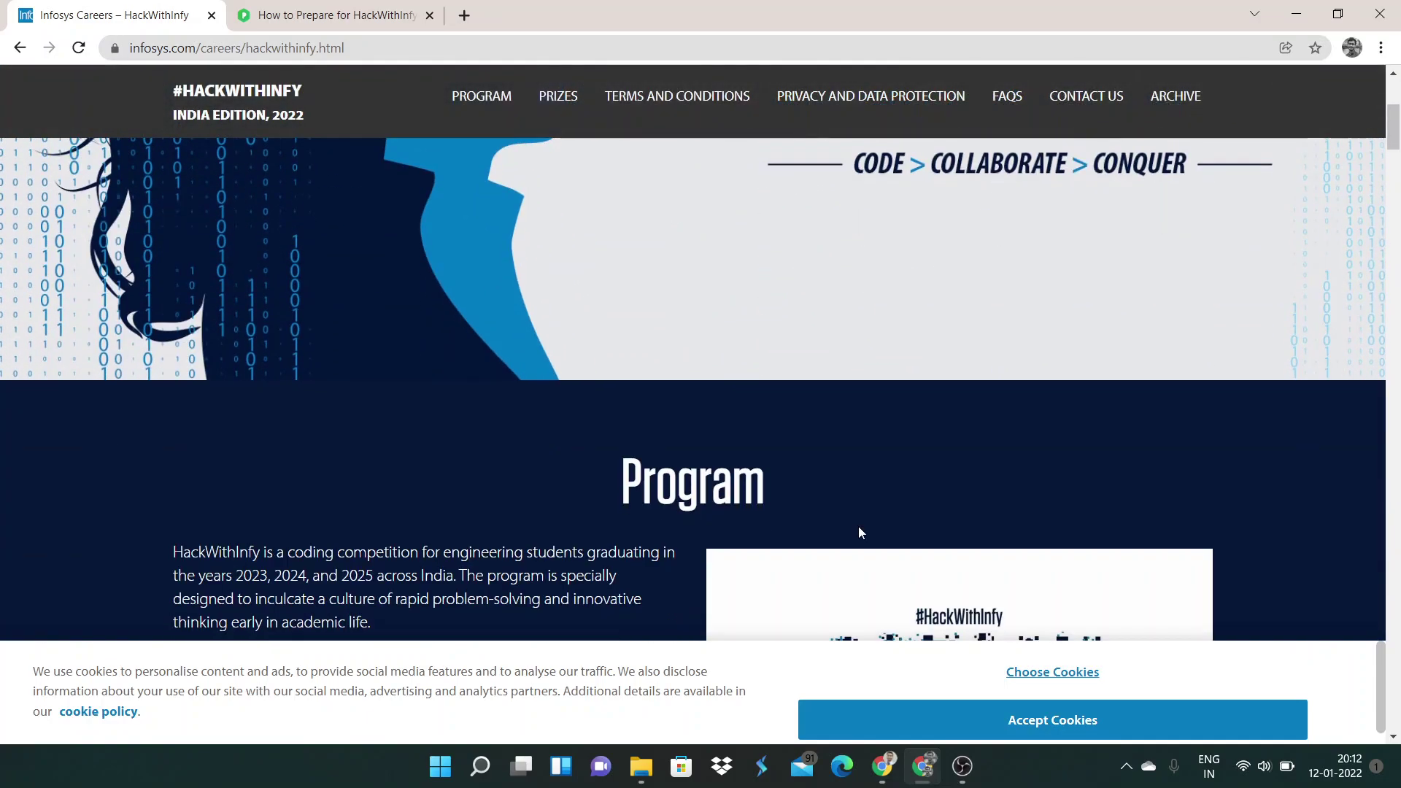
{"action": "scroll", "coordinate": [858, 533], "scroll_direction": "down", "scroll_amount": 2}
{"action": "scroll", "coordinate": [858, 533], "scroll_direction": "down", "scroll_amount": 1}
{"action": "scroll", "coordinate": [861, 526], "scroll_direction": "down", "scroll_amount": 1}
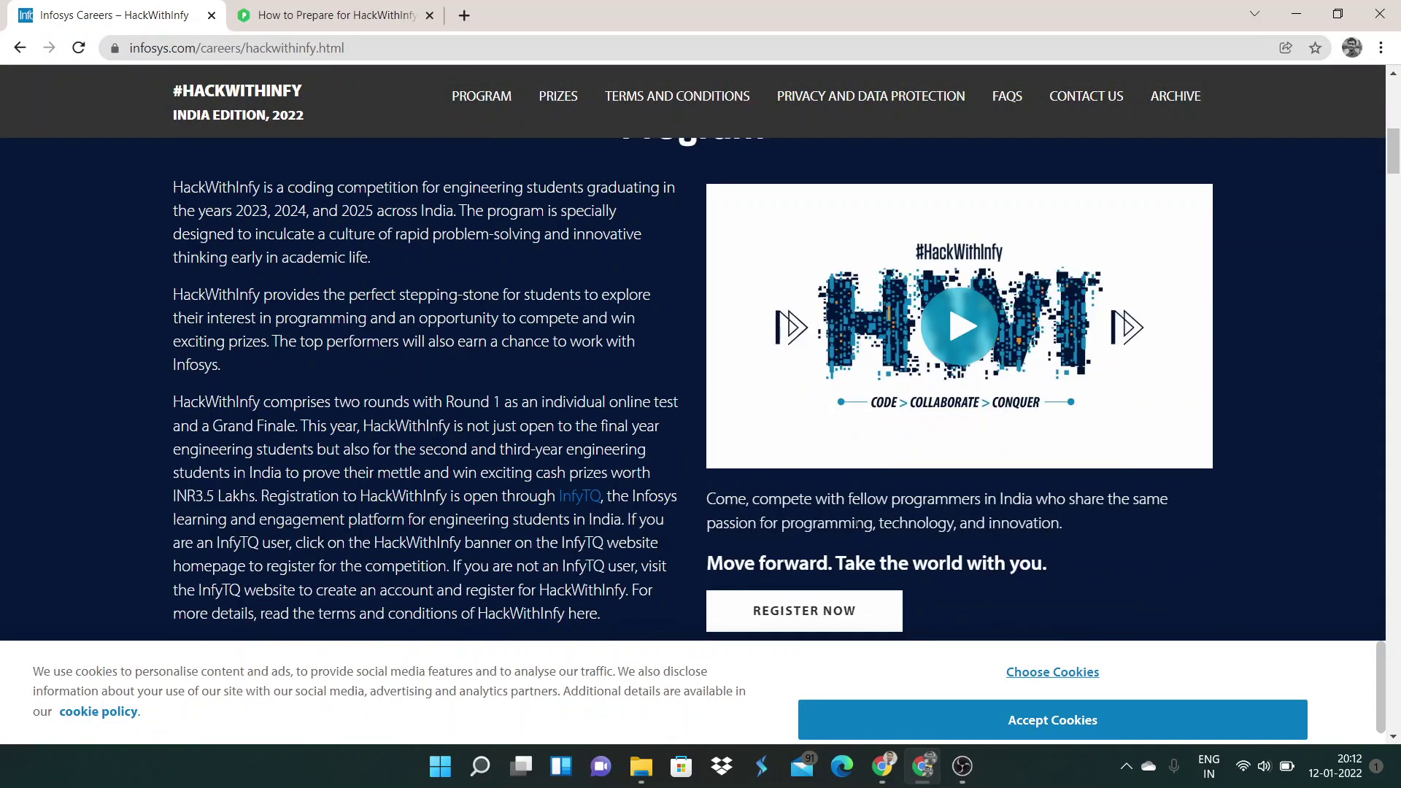
{"action": "scroll", "coordinate": [858, 526], "scroll_direction": "down", "scroll_amount": 1}
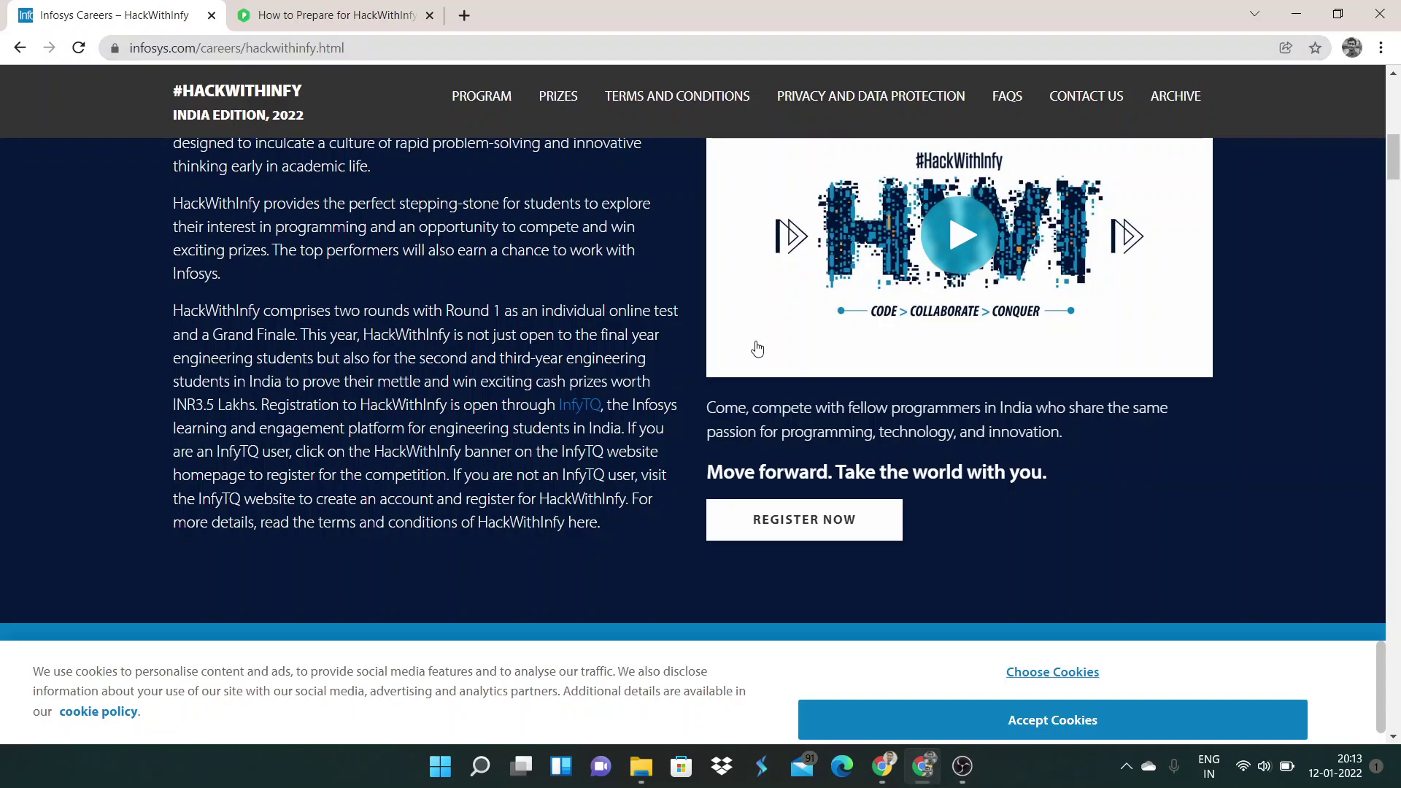
{"action": "scroll", "coordinate": [968, 525], "scroll_direction": "up", "scroll_amount": 2}
{"action": "scroll", "coordinate": [556, 300], "scroll_direction": "up", "scroll_amount": 1}
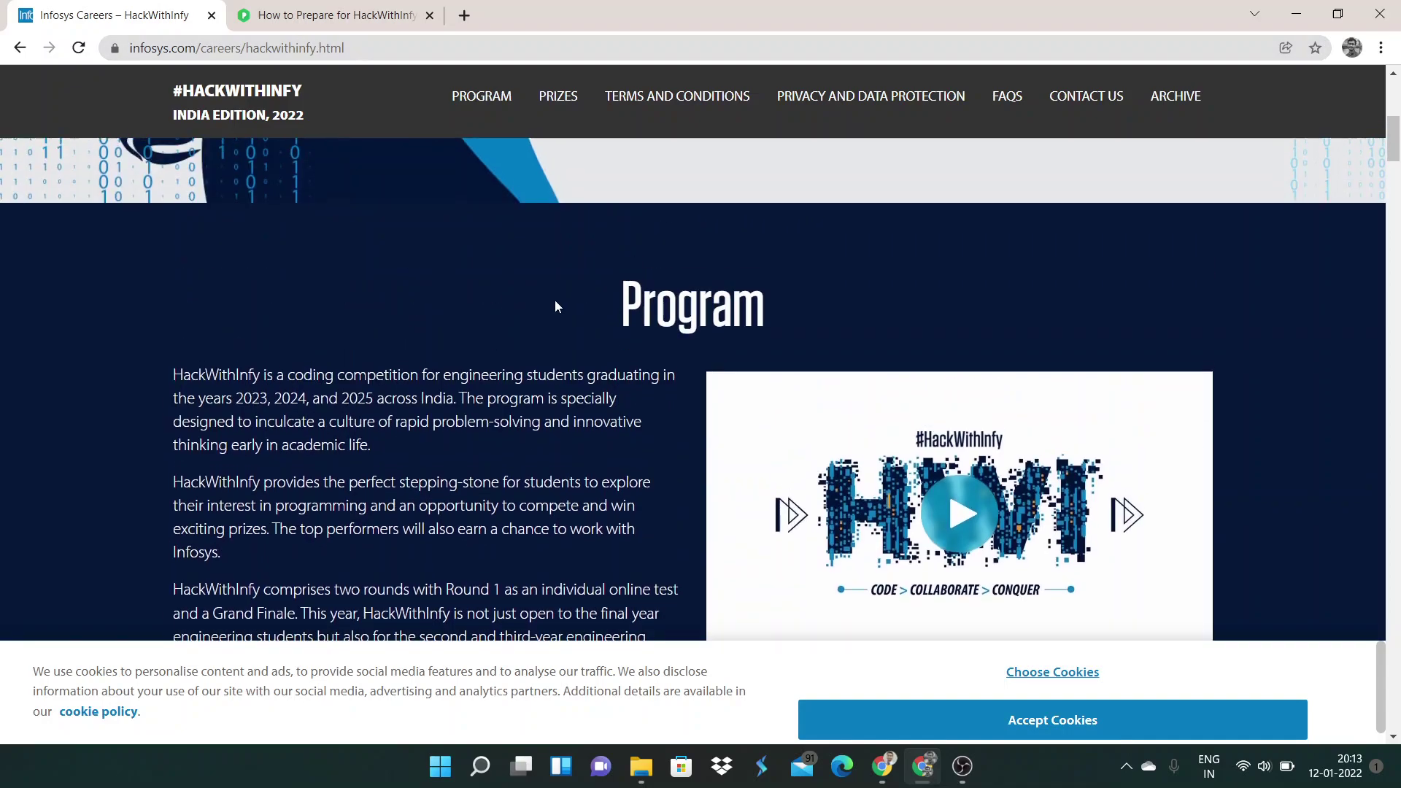
{"action": "scroll", "coordinate": [556, 300], "scroll_direction": "up", "scroll_amount": 2}
{"action": "scroll", "coordinate": [579, 289], "scroll_direction": "up", "scroll_amount": 2}
{"action": "scroll", "coordinate": [911, 352], "scroll_direction": "down", "scroll_amount": 5}
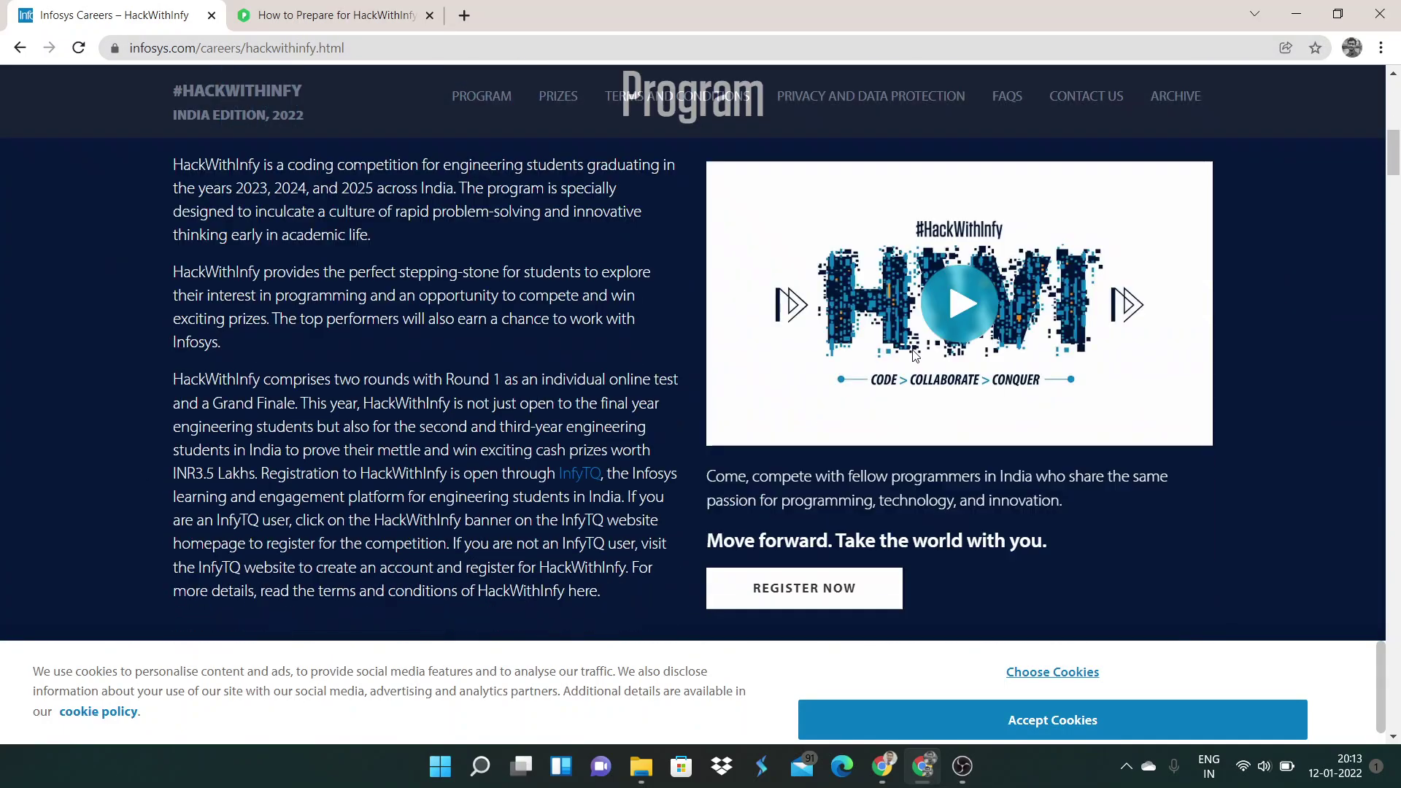
{"action": "scroll", "coordinate": [876, 361], "scroll_direction": "down", "scroll_amount": 2}
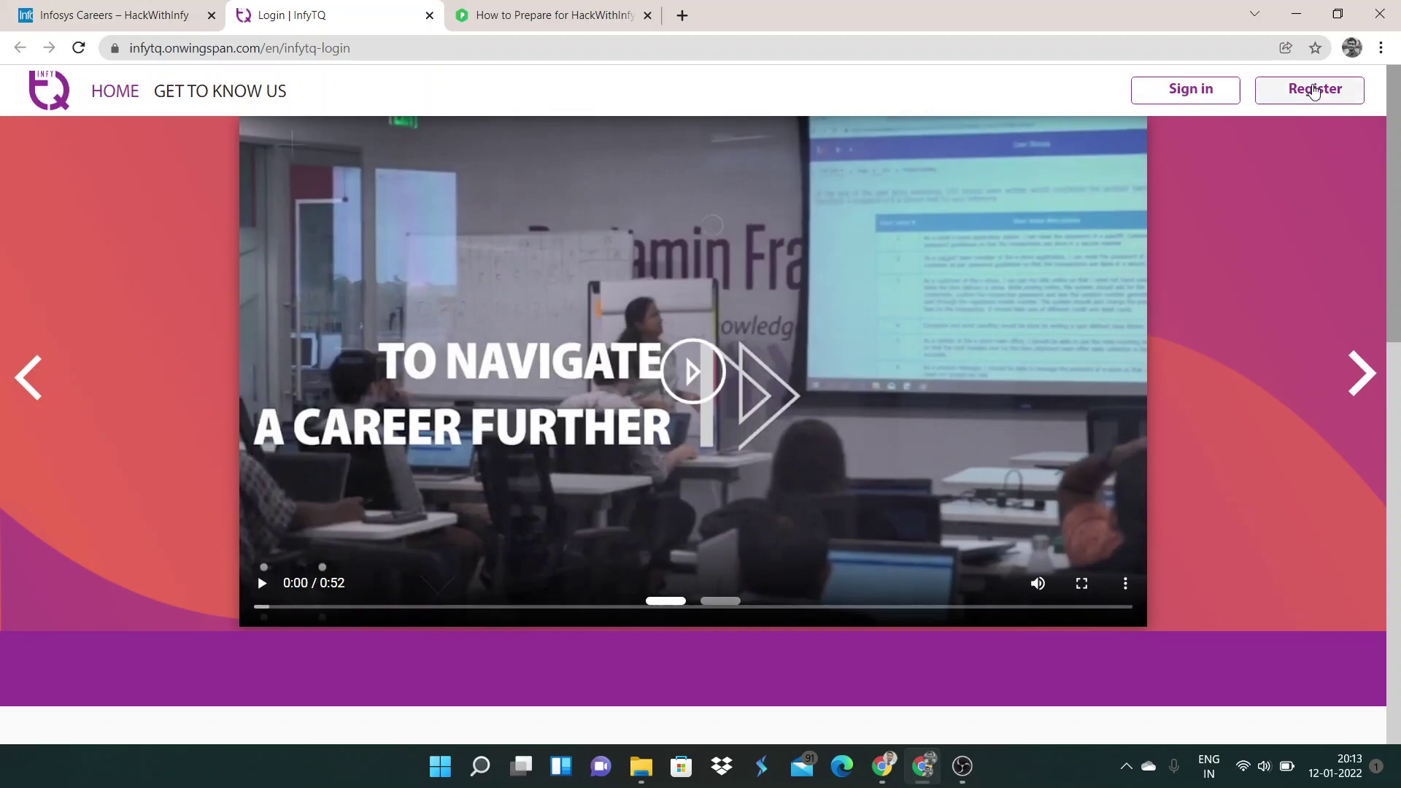
Open the InfyTQ sign-up form from Register on InfyTQ, then bring up the other browser window
{"action": "left_click", "coordinate": [1315, 91]}
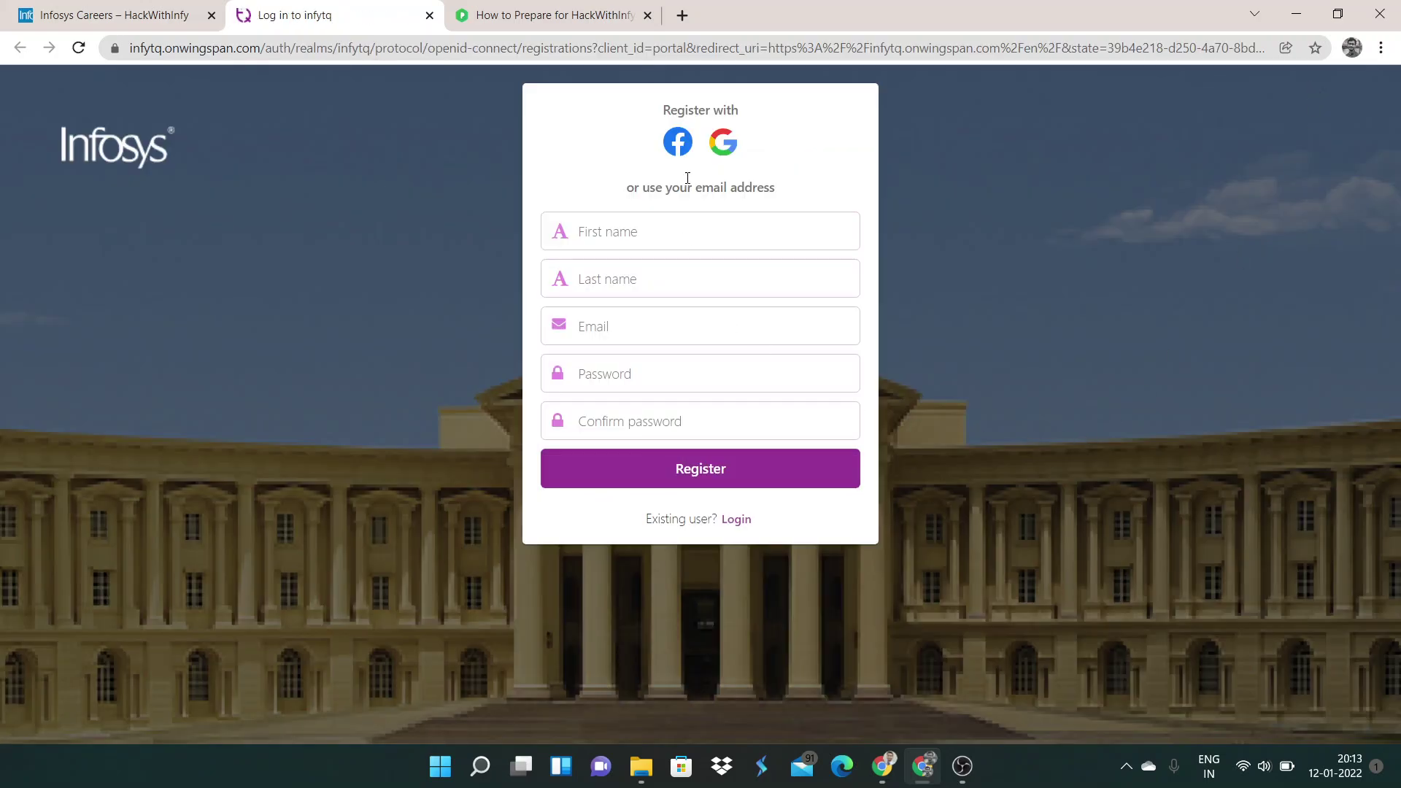
{"action": "left_click", "coordinate": [893, 770]}
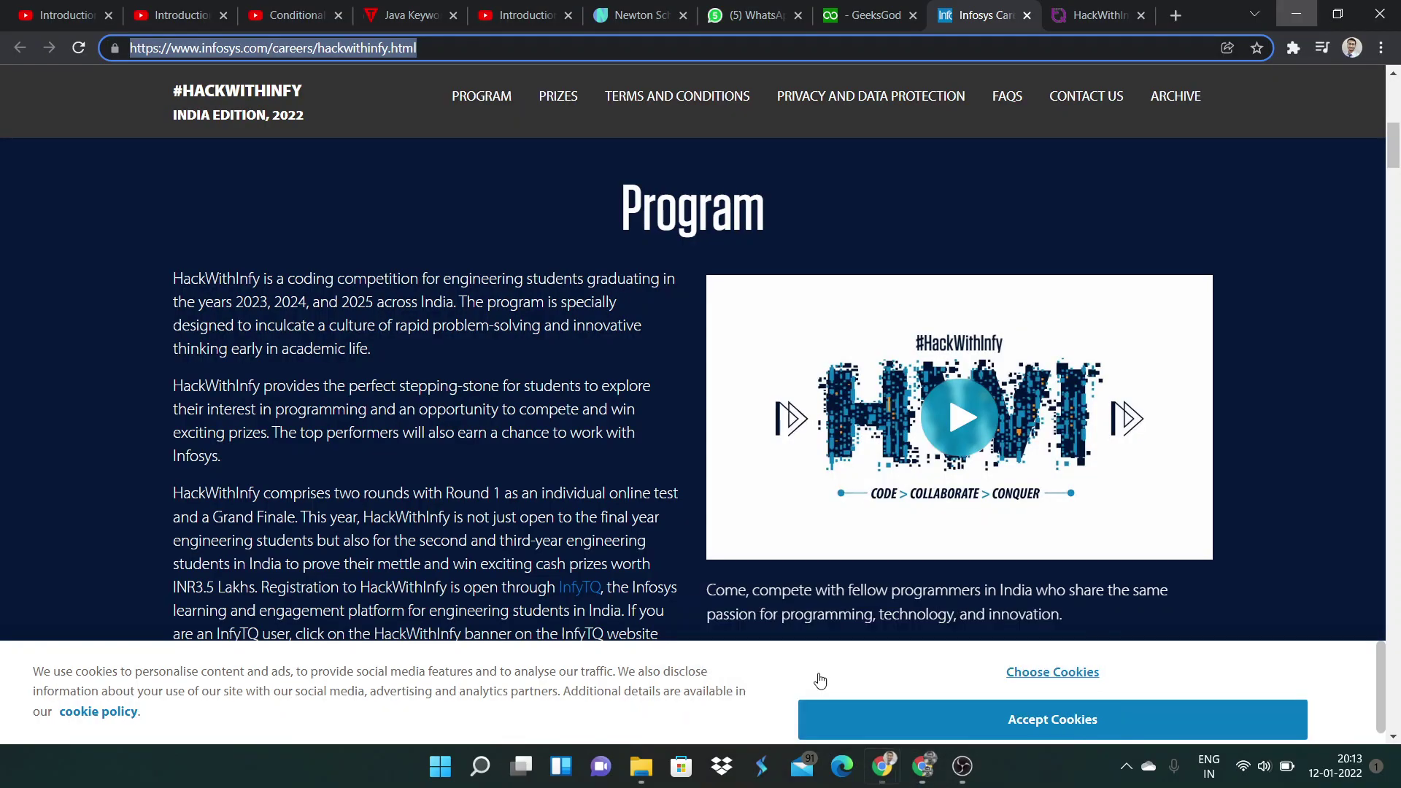
Return to the InfyTQ HackWithInfy page showing the registration congratulations and Book Slot
{"action": "left_click", "coordinate": [816, 684]}
{"action": "left_click", "coordinate": [1095, 16]}
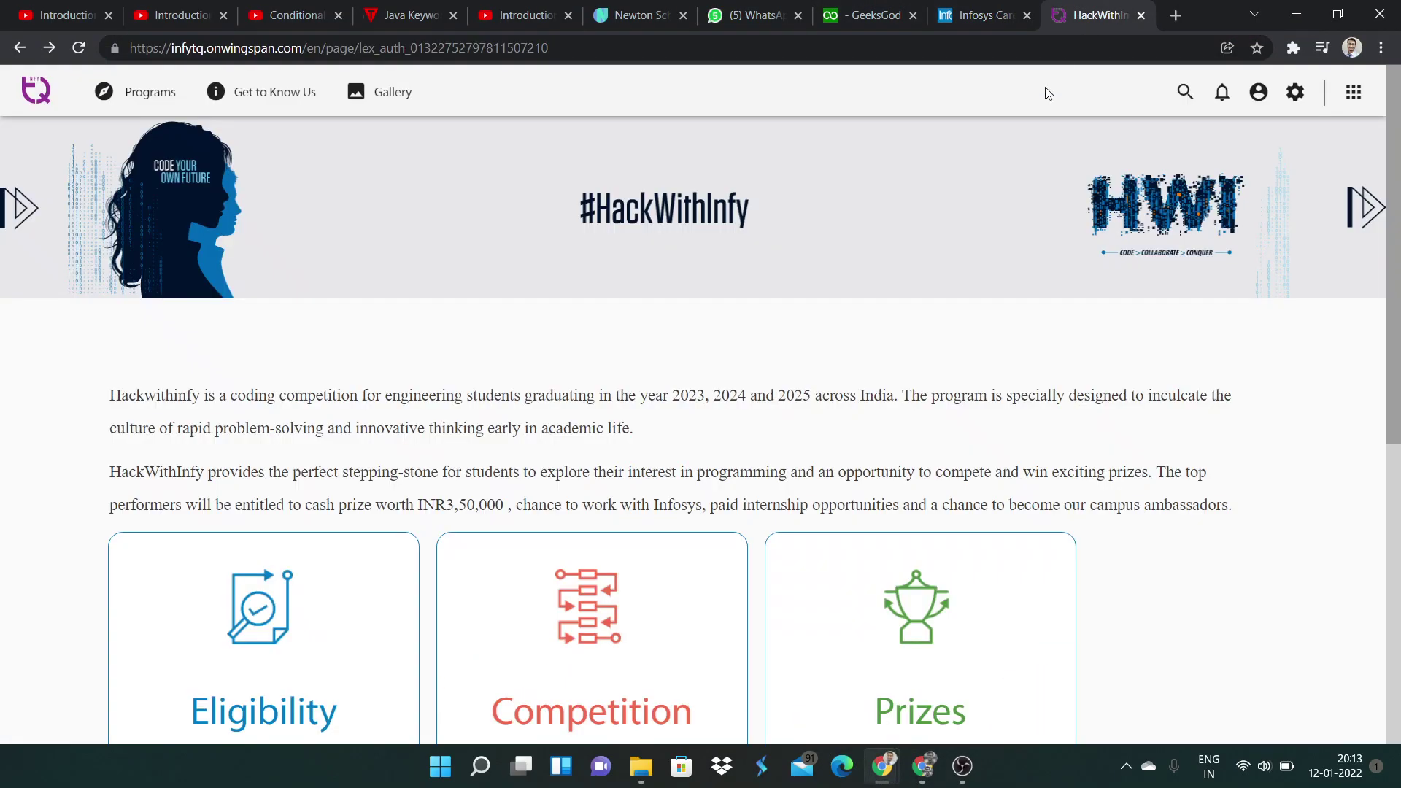
{"action": "scroll", "coordinate": [936, 312], "scroll_direction": "down", "scroll_amount": 3}
{"action": "scroll", "coordinate": [569, 439], "scroll_direction": "down", "scroll_amount": 2}
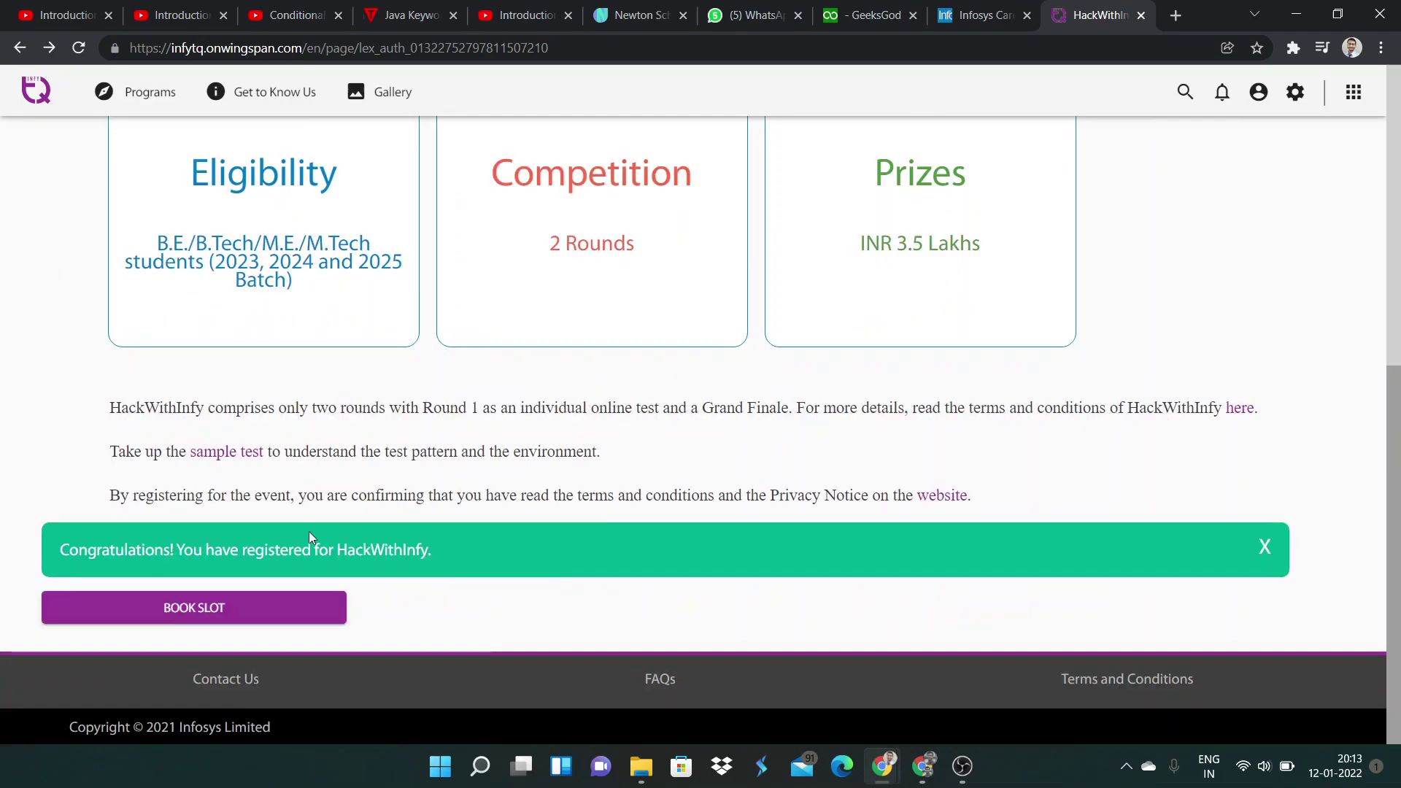
{"action": "scroll", "coordinate": [394, 457], "scroll_direction": "up", "scroll_amount": 2}
{"action": "scroll", "coordinate": [402, 457], "scroll_direction": "down", "scroll_amount": 2}
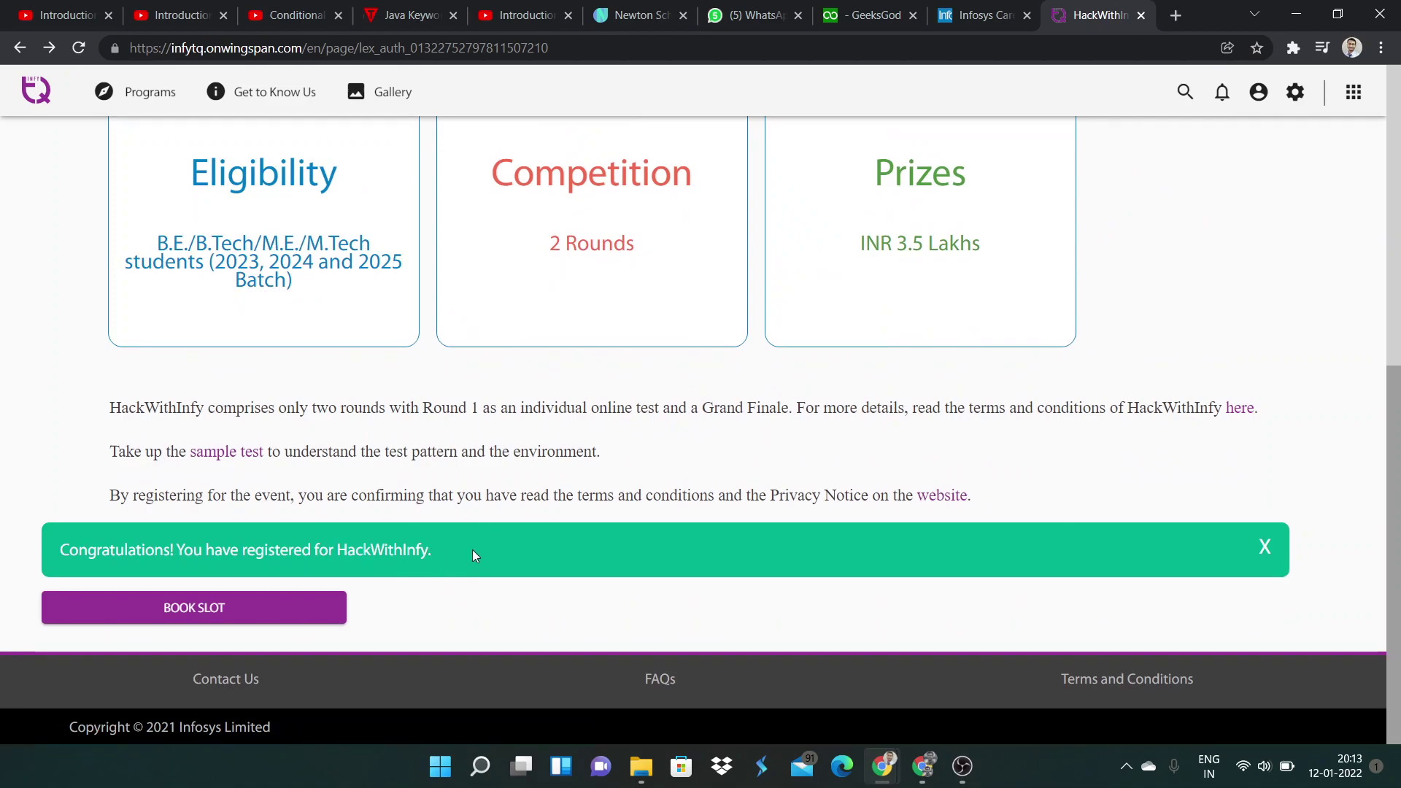
{"action": "scroll", "coordinate": [472, 550], "scroll_direction": "up", "scroll_amount": 1}
{"action": "scroll", "coordinate": [471, 549], "scroll_direction": "up", "scroll_amount": 2}
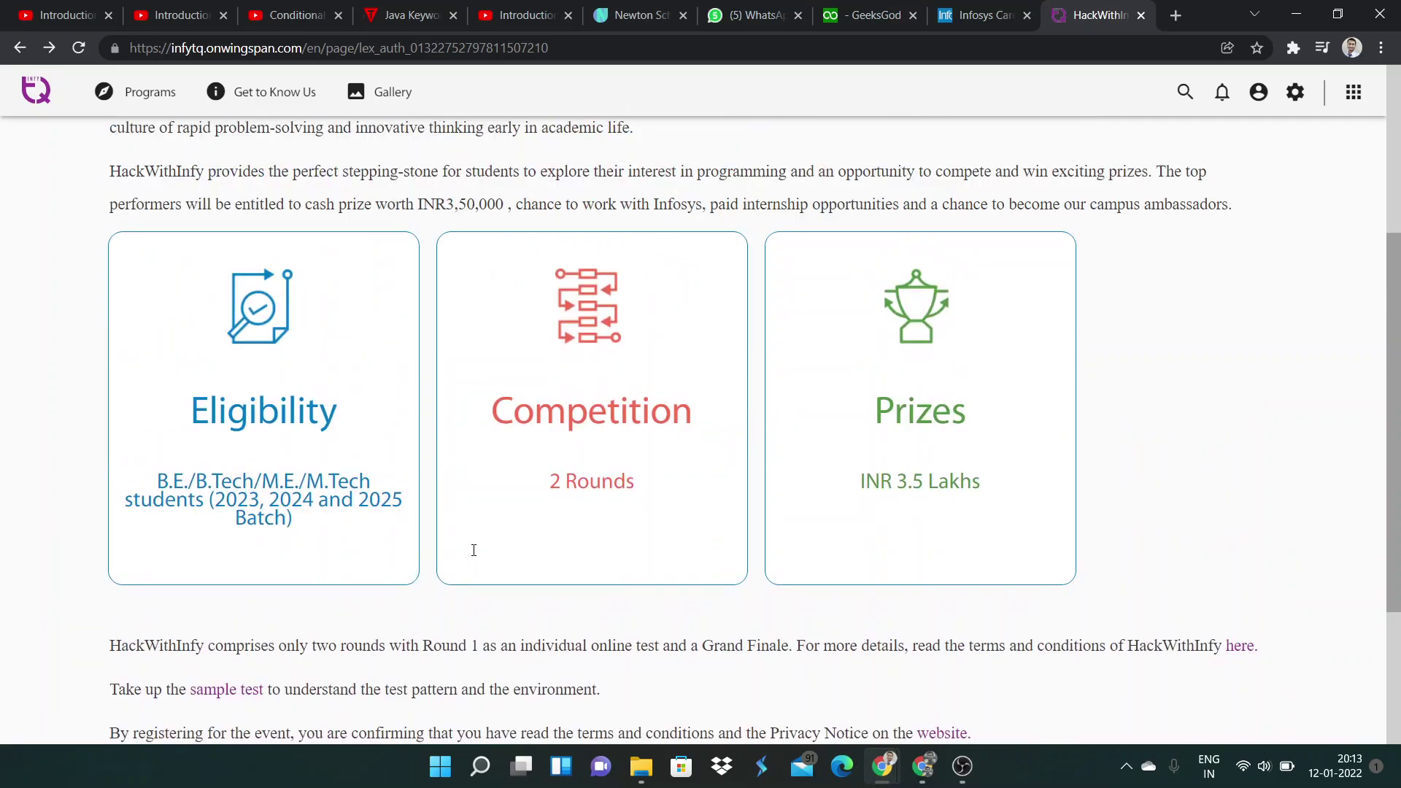
{"action": "scroll", "coordinate": [473, 550], "scroll_direction": "up", "scroll_amount": 2}
{"action": "scroll", "coordinate": [473, 550], "scroll_direction": "down", "scroll_amount": 4}
{"action": "scroll", "coordinate": [472, 553], "scroll_direction": "down", "scroll_amount": 1}
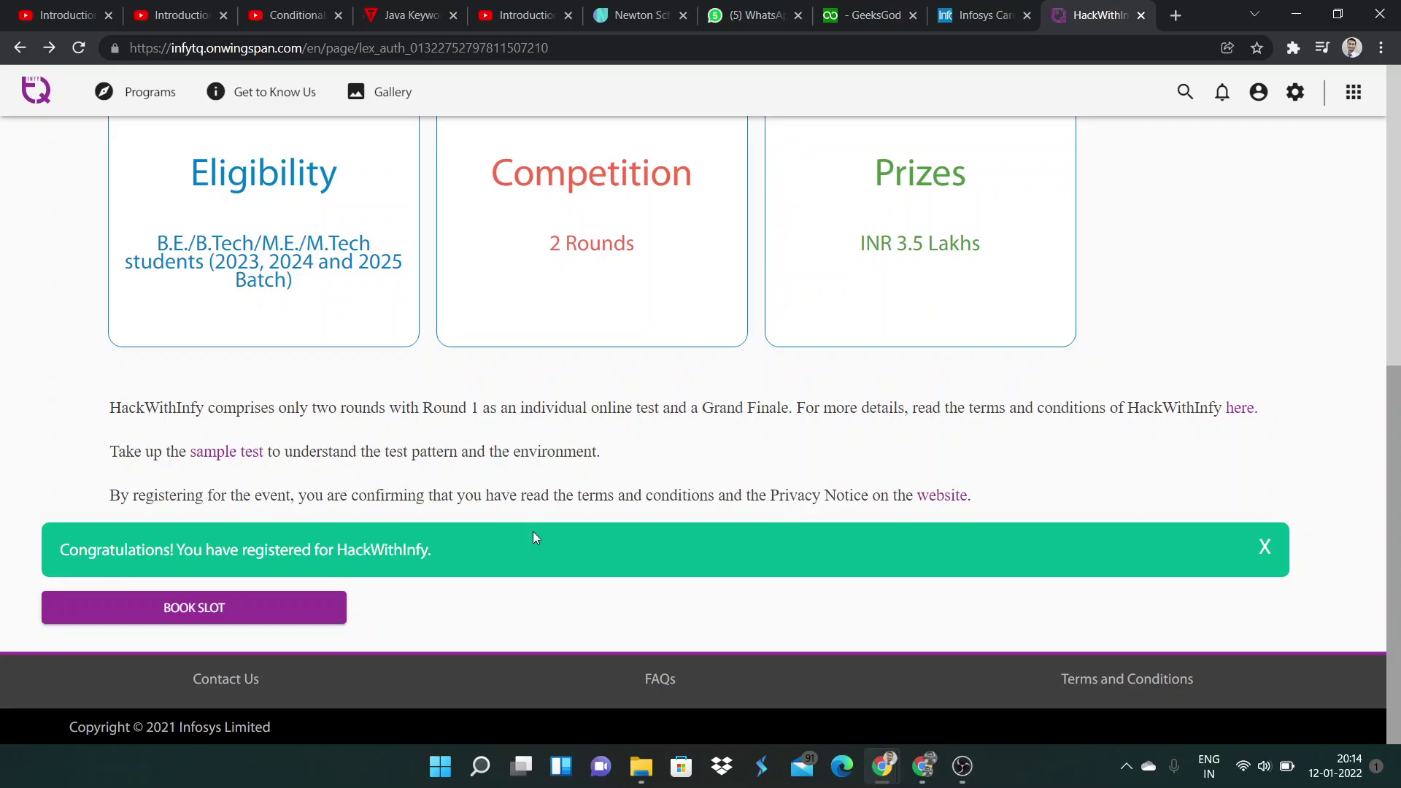
{"action": "scroll", "coordinate": [533, 536], "scroll_direction": "up", "scroll_amount": 1}
{"action": "scroll", "coordinate": [533, 536], "scroll_direction": "up", "scroll_amount": 3}
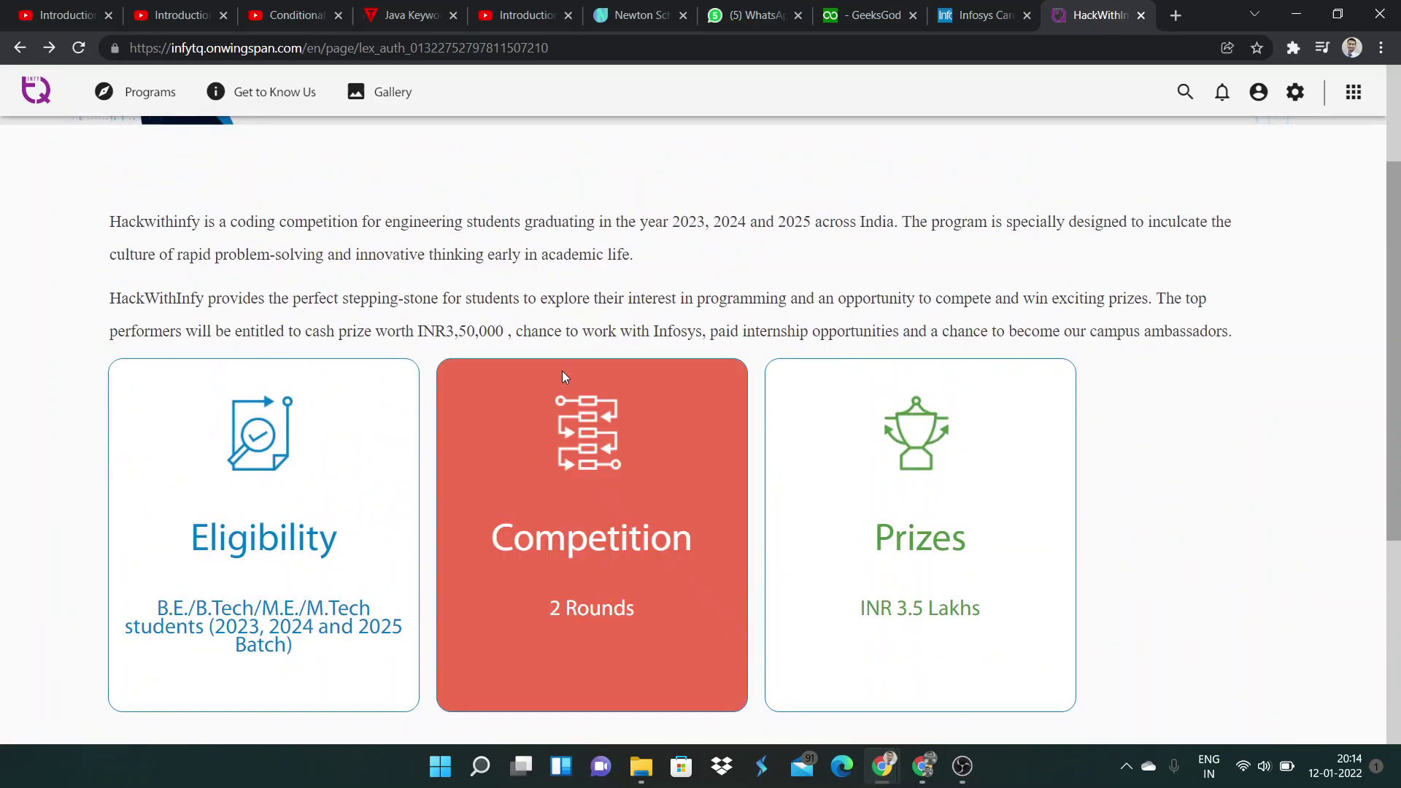
{"action": "scroll", "coordinate": [561, 371], "scroll_direction": "up", "scroll_amount": 2}
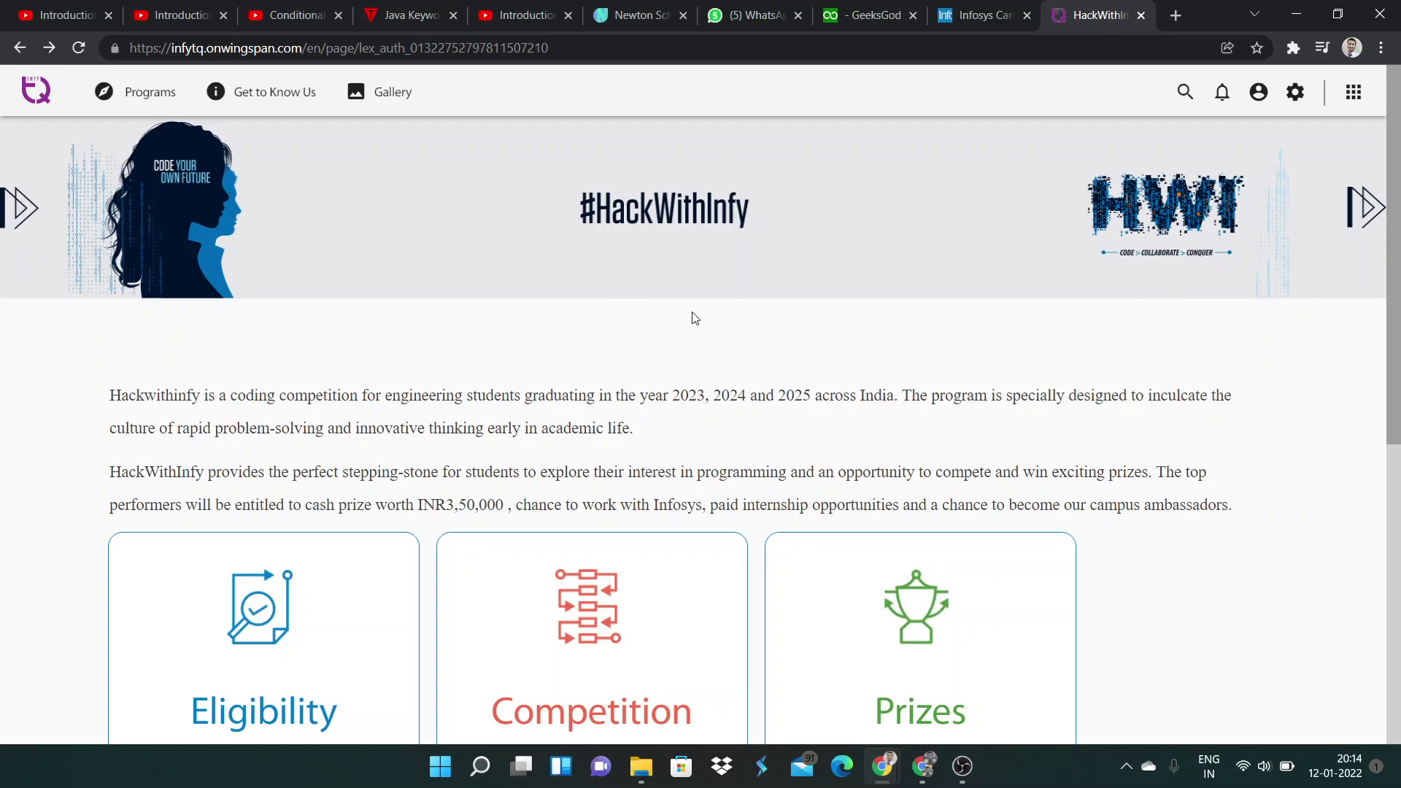
{"action": "scroll", "coordinate": [692, 317], "scroll_direction": "down", "scroll_amount": 5}
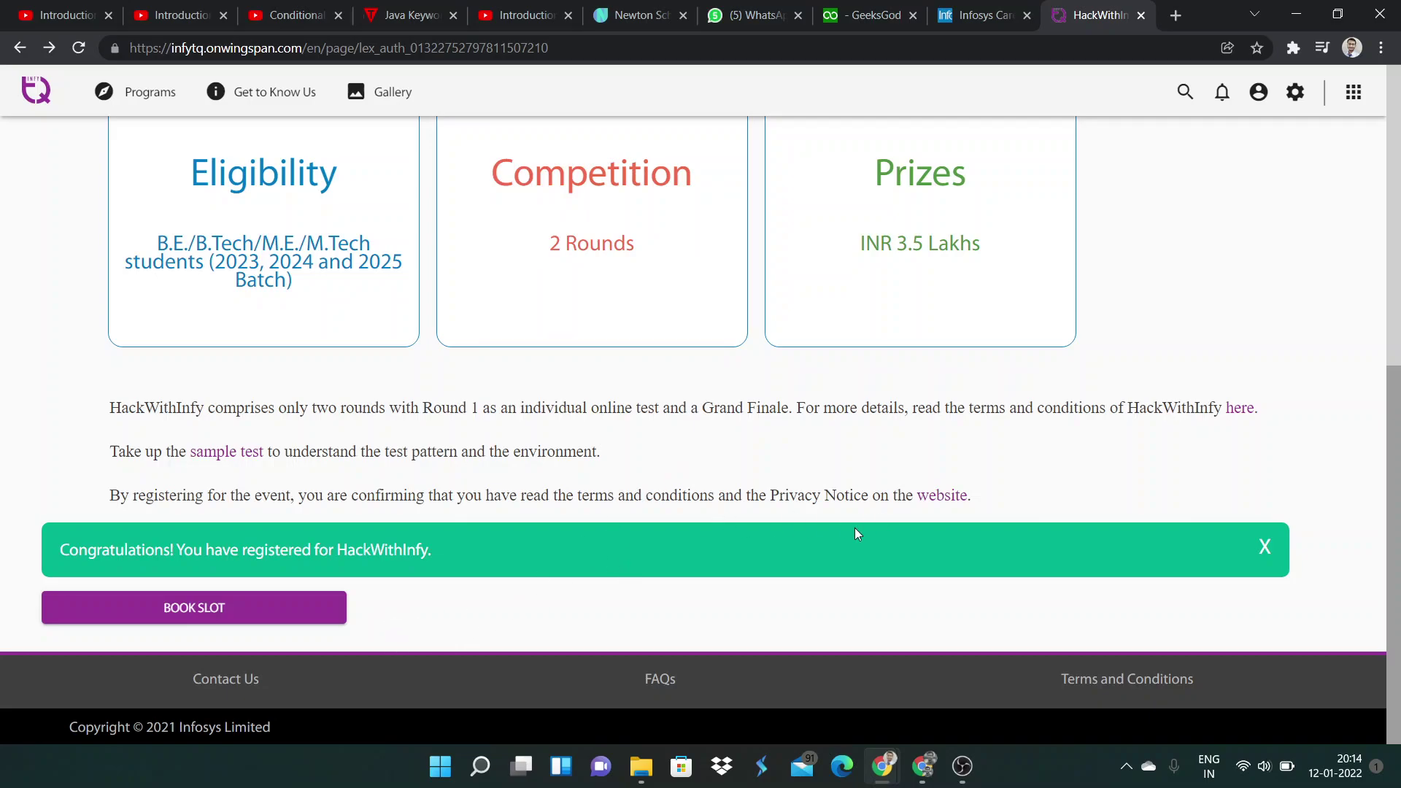
Book and confirm the HackWithInfy exam slot for Mar 6, 2022 at 10:00 AM
{"action": "left_click", "coordinate": [306, 618]}
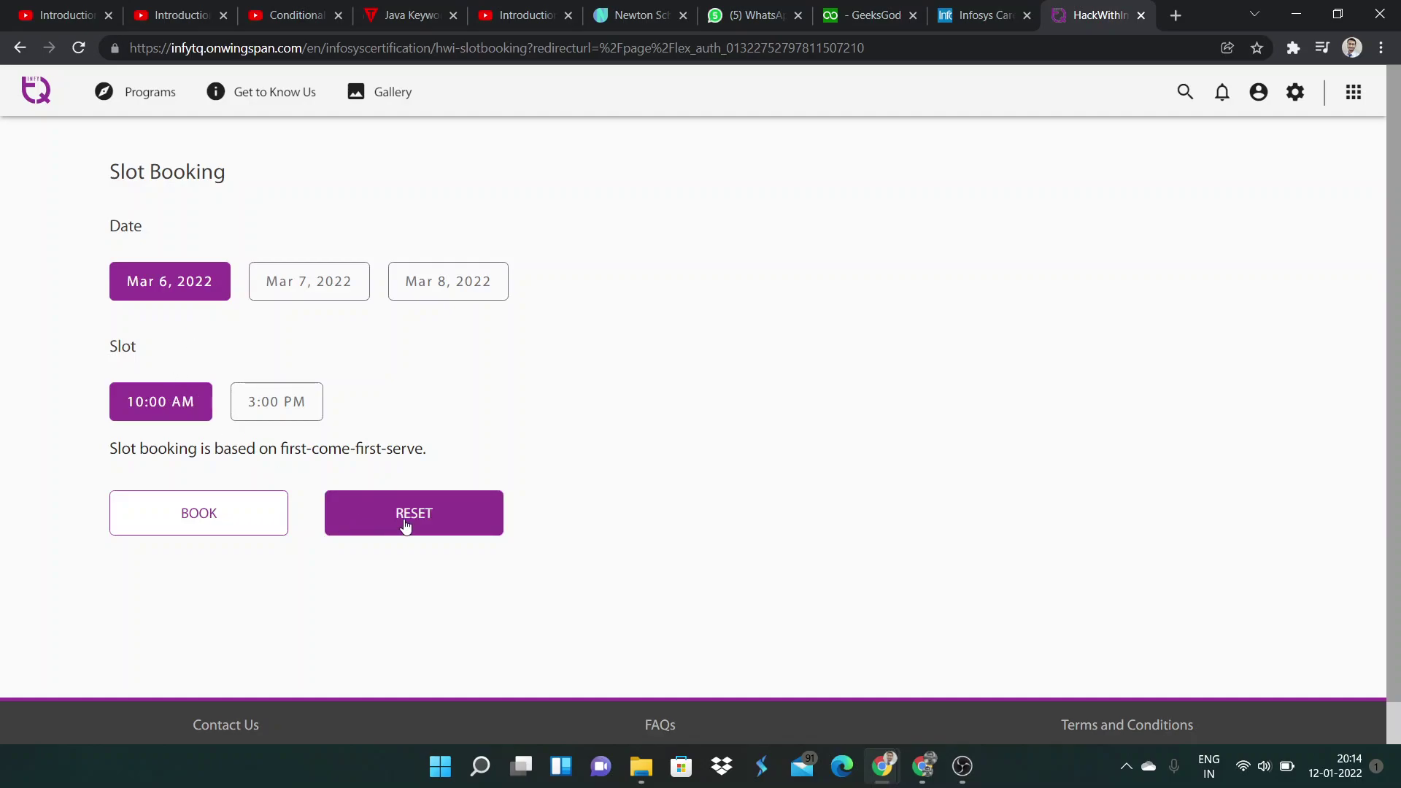
{"action": "left_click", "coordinate": [189, 517]}
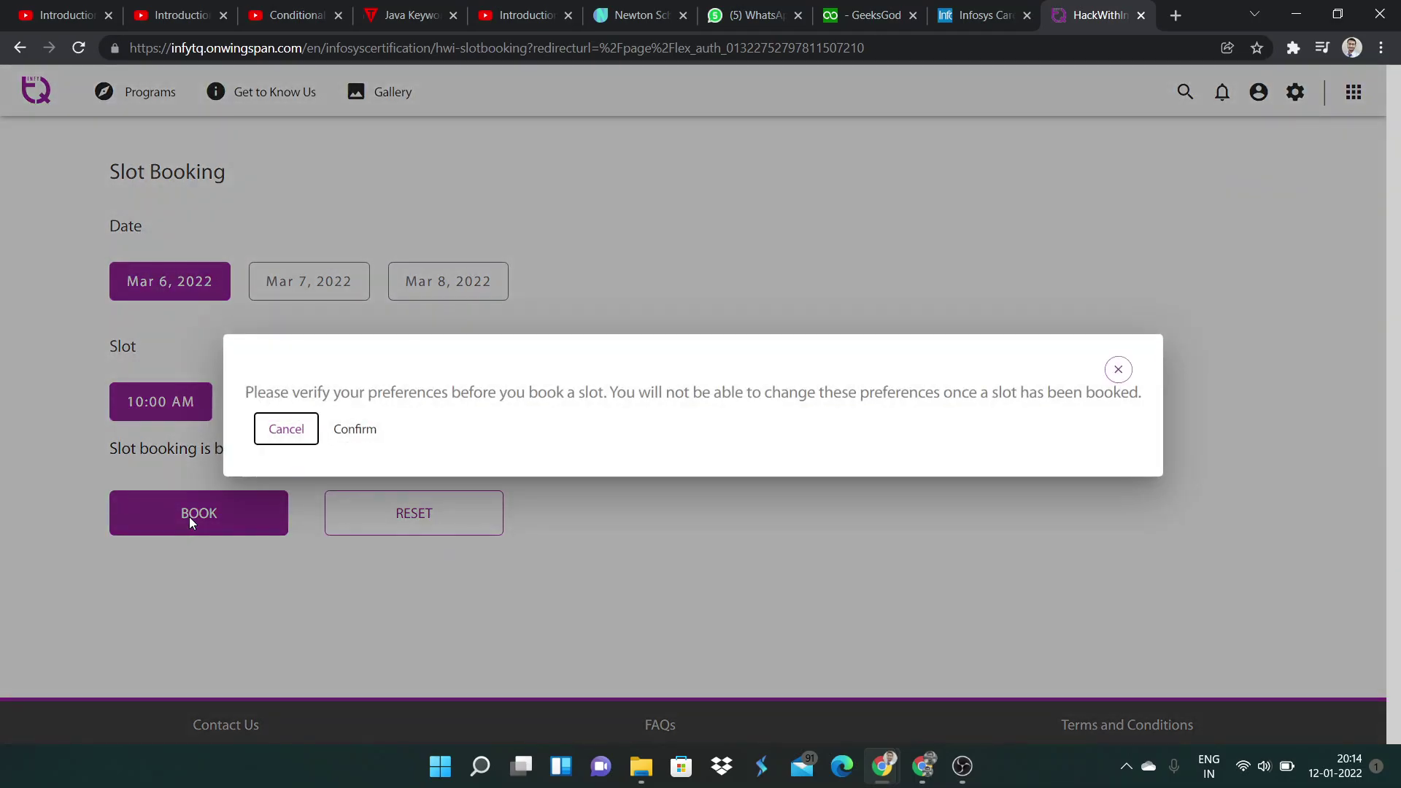
{"action": "left_click", "coordinate": [357, 424]}
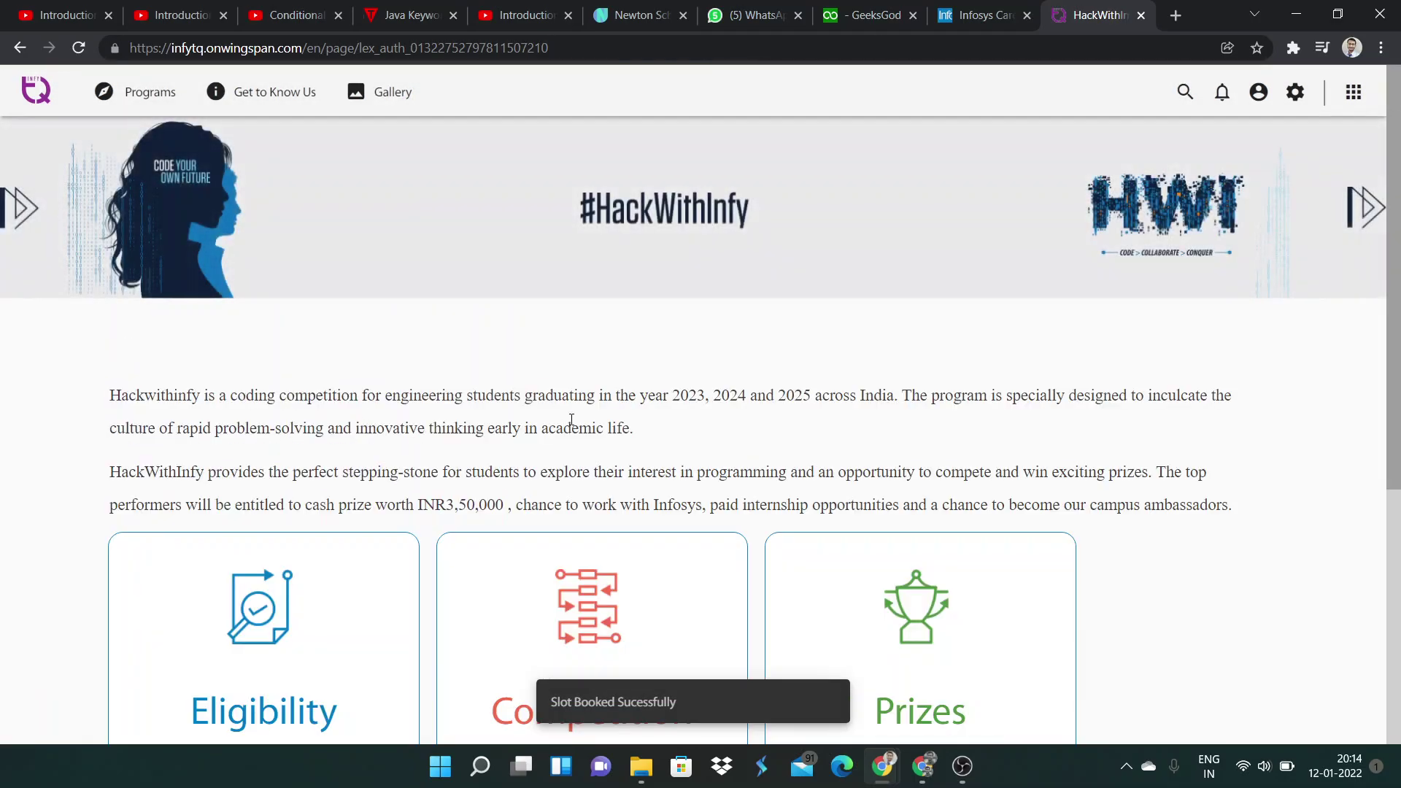
{"action": "scroll", "coordinate": [569, 424], "scroll_direction": "down", "scroll_amount": 5}
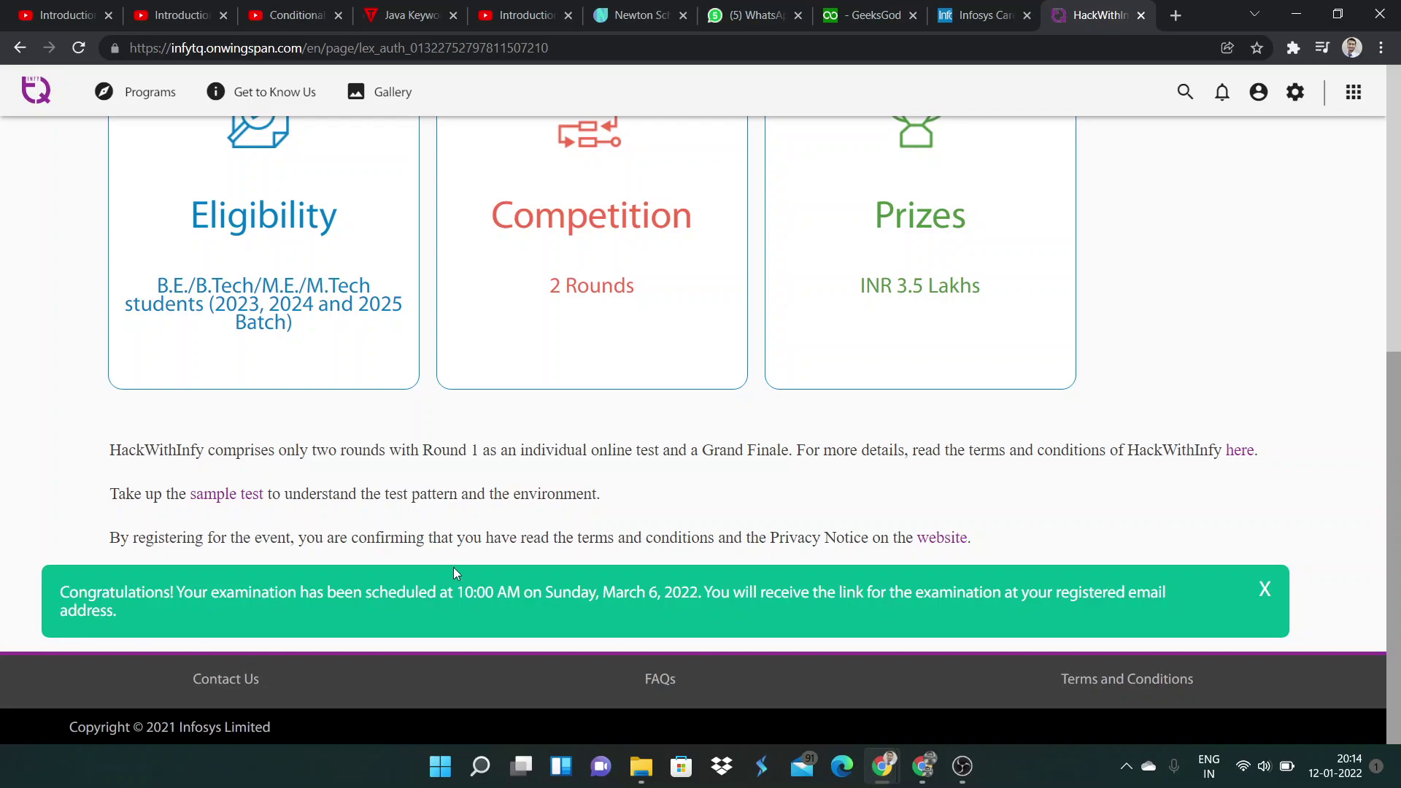
{"action": "scroll", "coordinate": [453, 572], "scroll_direction": "up", "scroll_amount": 5}
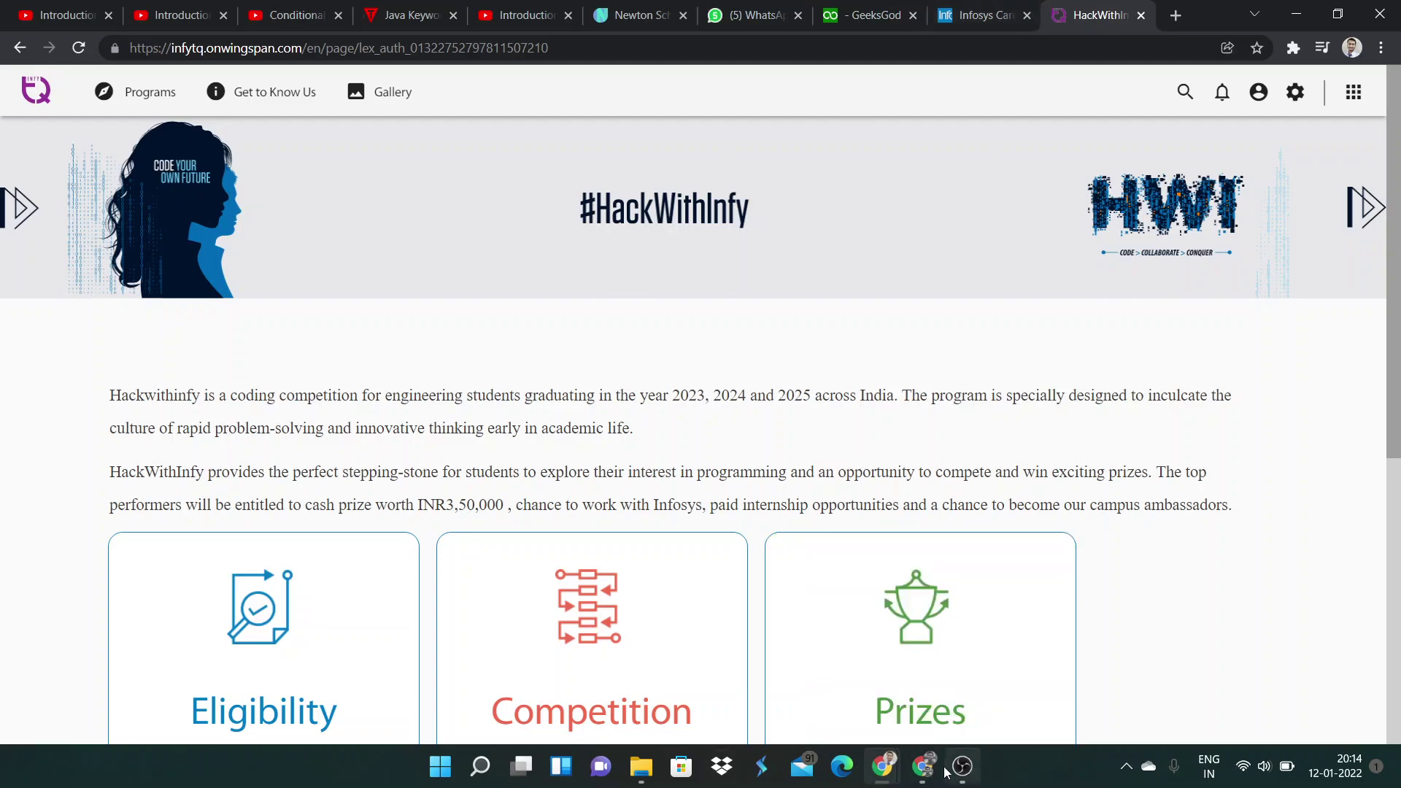
Check the scheduled-exam banner, then bring OBS Studio to the front
{"action": "left_click", "coordinate": [963, 767]}
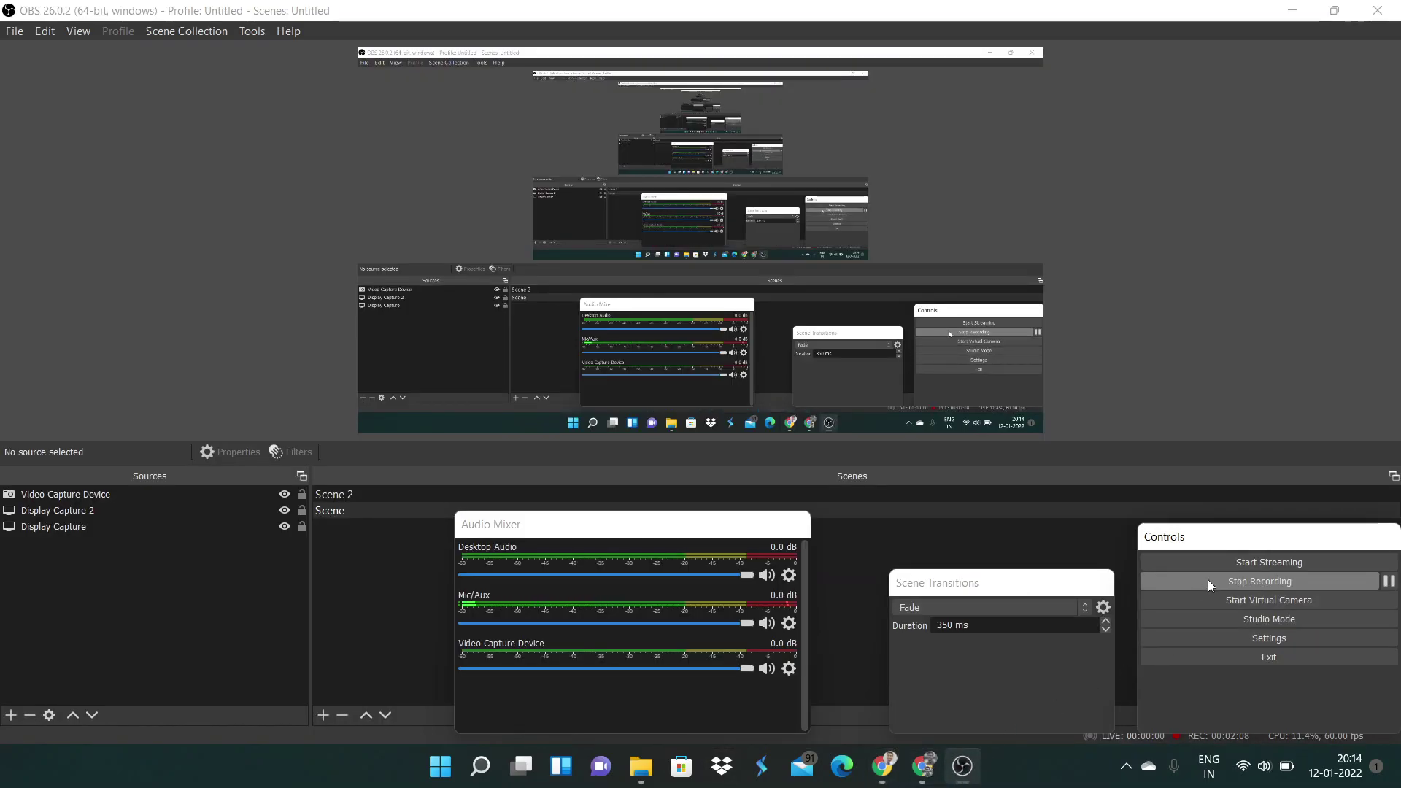